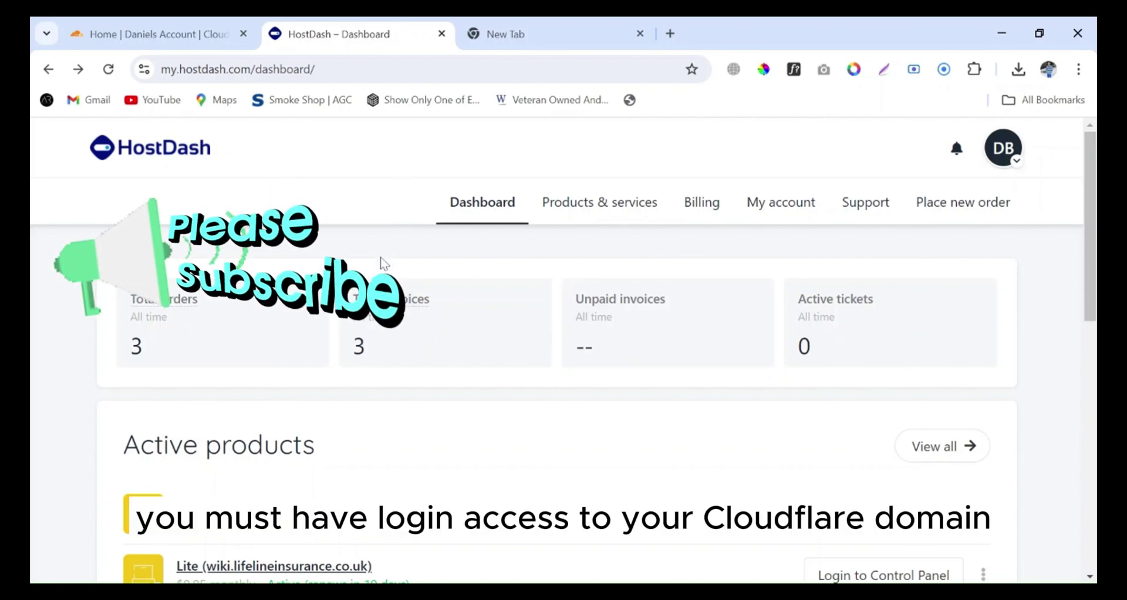
{"action": "left_click", "coordinate": [209, 33]}
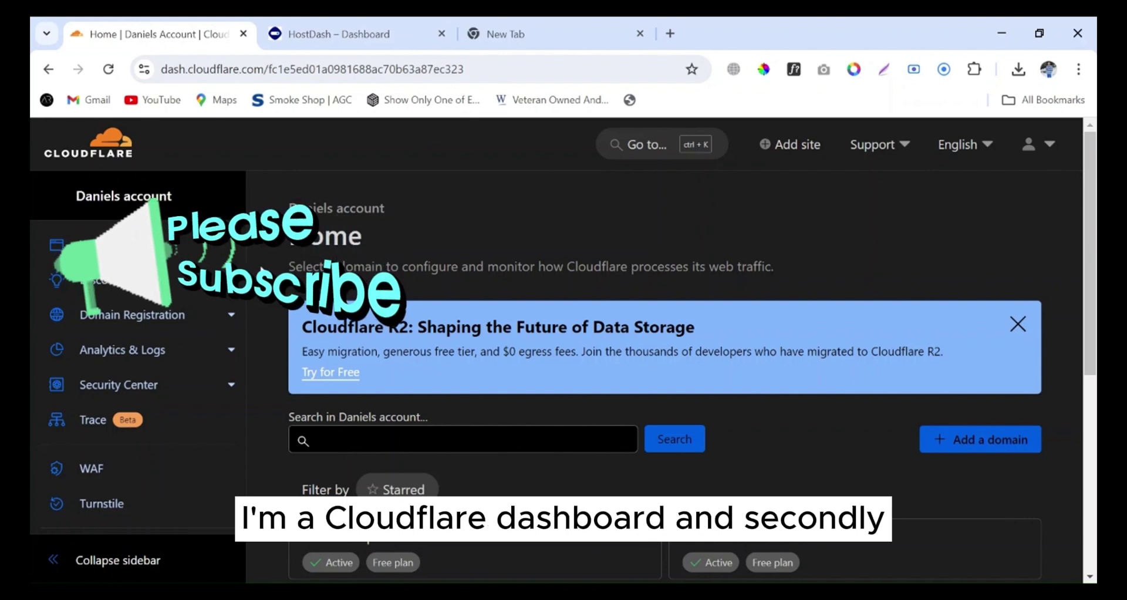
{"action": "left_click", "coordinate": [307, 18]}
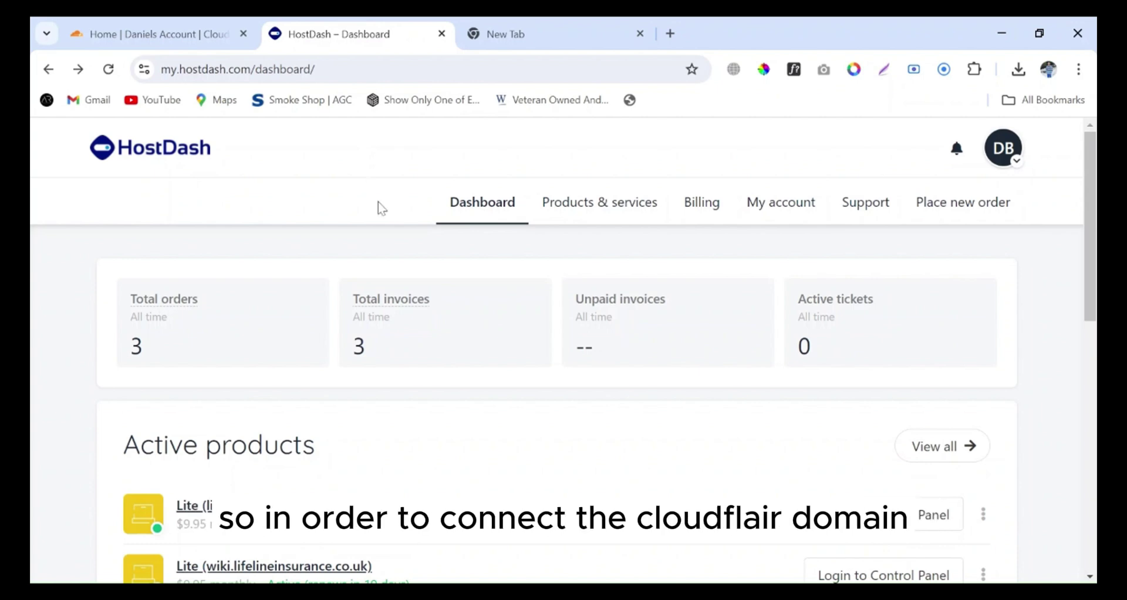
Switch to the Cloudflare dashboard and open the domain lifelinecompare.co.uk
{"action": "left_click", "coordinate": [173, 36]}
{"action": "scroll", "coordinate": [433, 270], "scroll_direction": "down", "scroll_amount": 2}
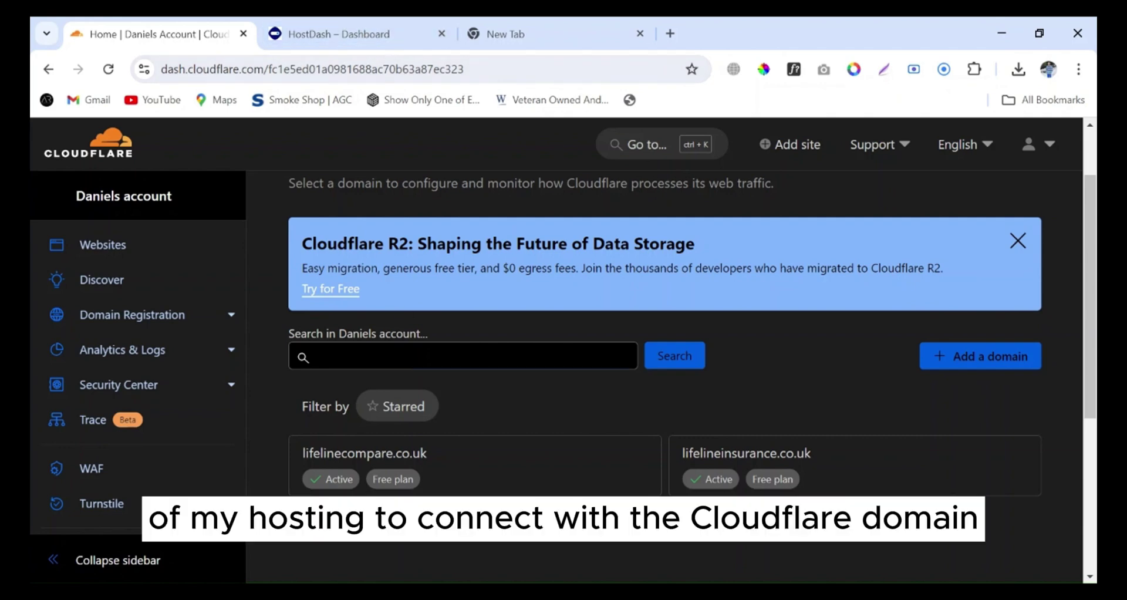
{"action": "scroll", "coordinate": [594, 405], "scroll_direction": "down", "scroll_amount": 1}
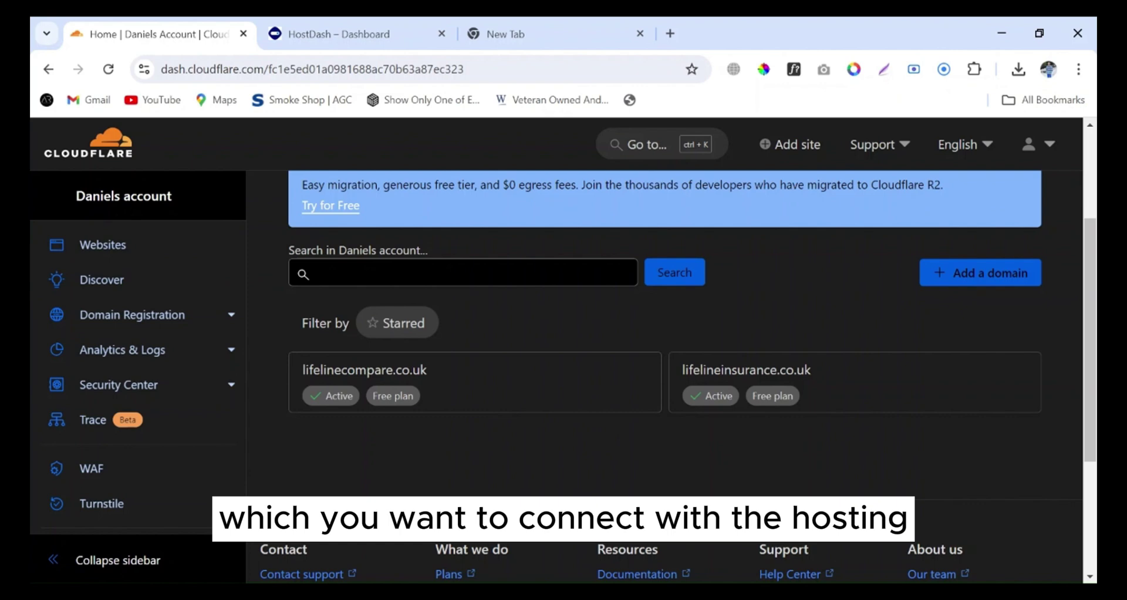
{"action": "left_click", "coordinate": [501, 395]}
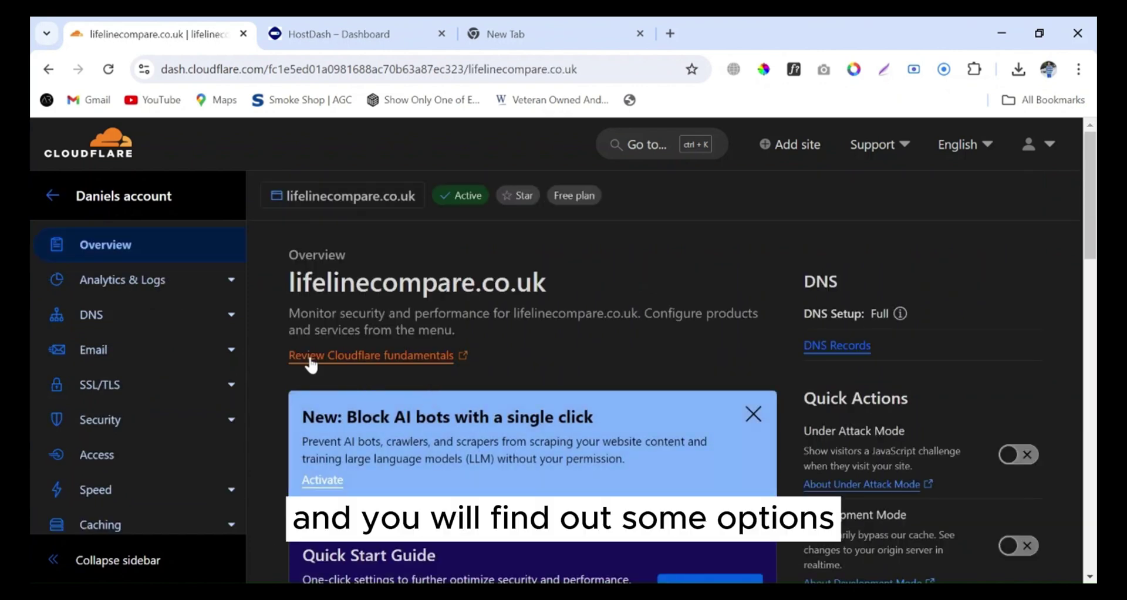
Open the DNS records of lifelinecompare.co.uk and start a new A record
{"action": "scroll", "coordinate": [311, 361], "scroll_direction": "down", "scroll_amount": 2}
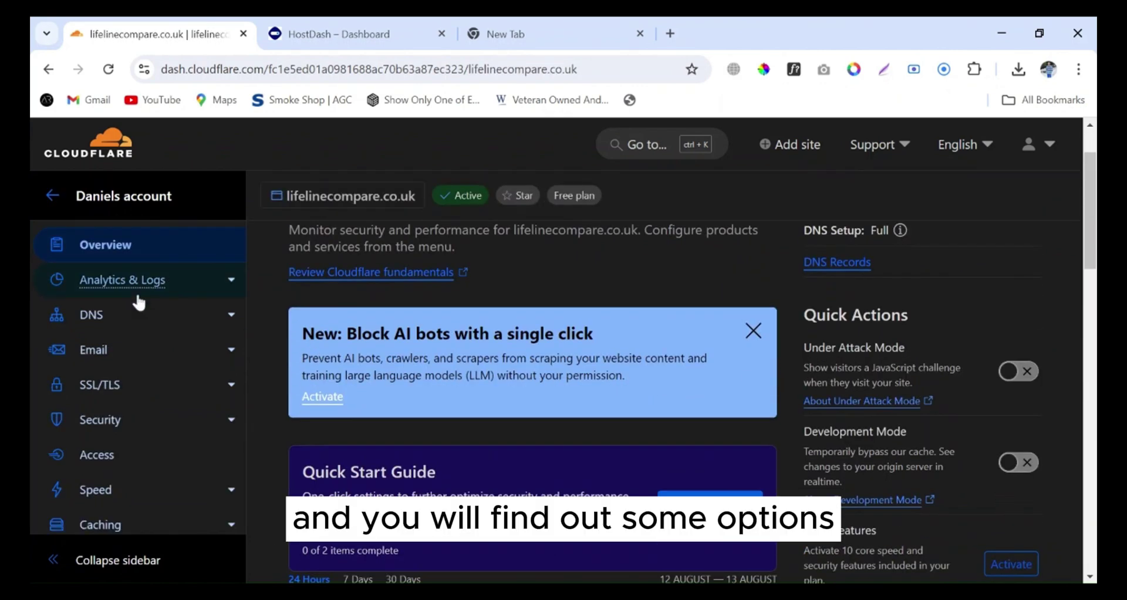
{"action": "left_click", "coordinate": [134, 331]}
{"action": "scroll", "coordinate": [610, 457], "scroll_direction": "down", "scroll_amount": 2}
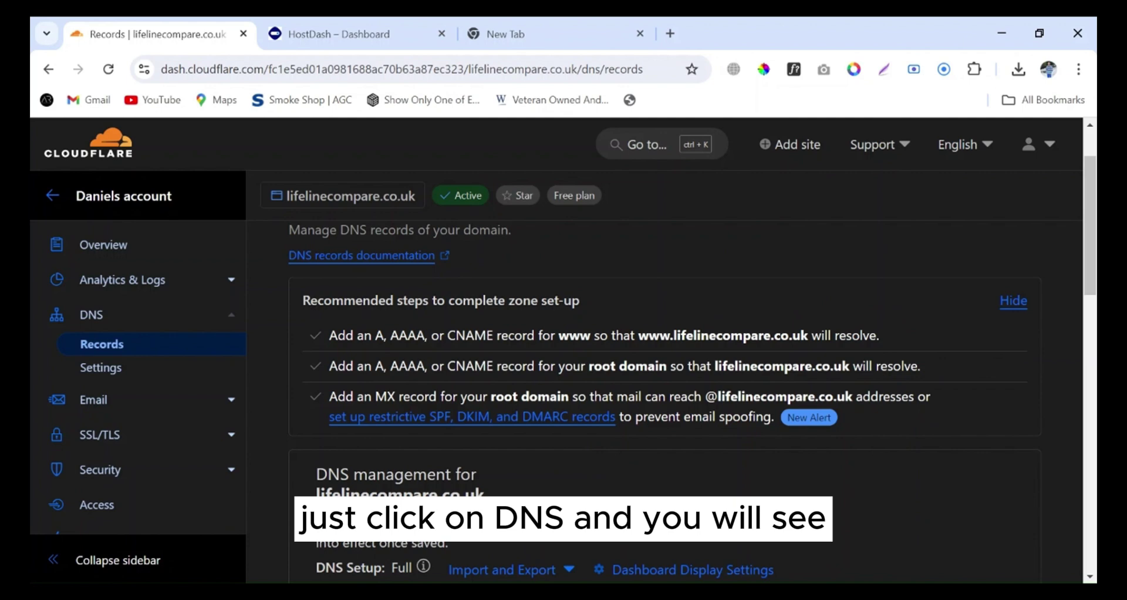
{"action": "scroll", "coordinate": [605, 458], "scroll_direction": "down", "scroll_amount": 5}
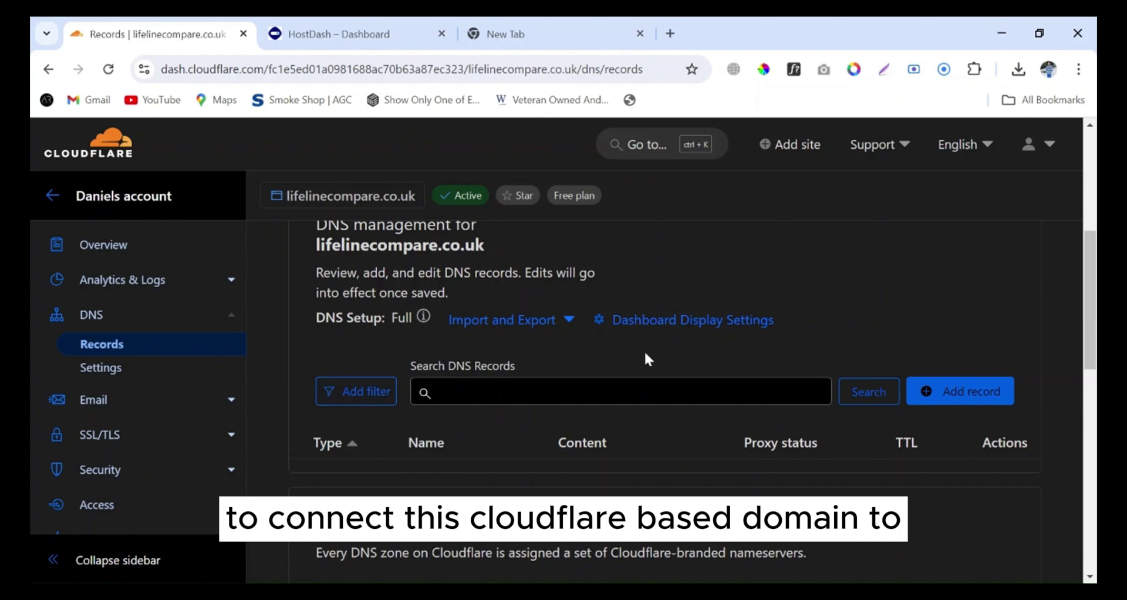
{"action": "left_click", "coordinate": [337, 34]}
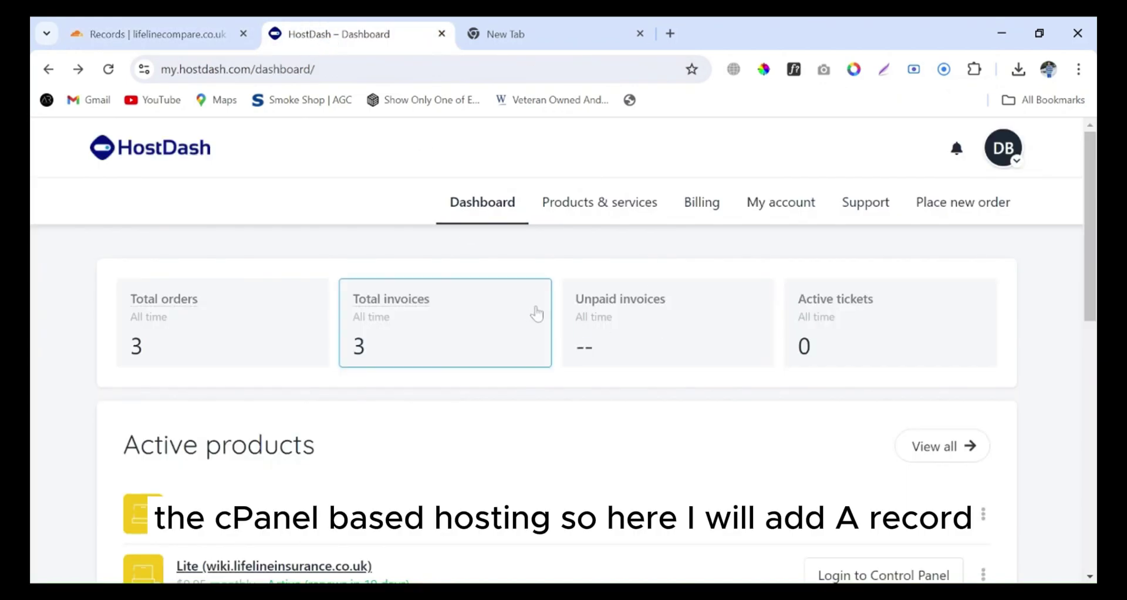
{"action": "left_click", "coordinate": [118, 34]}
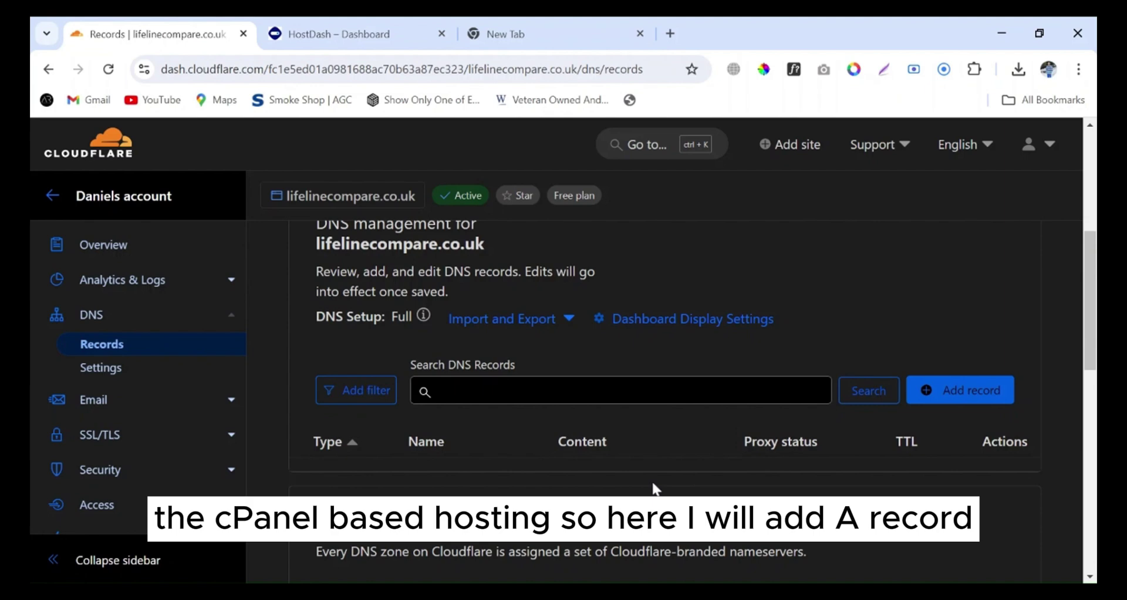
{"action": "scroll", "coordinate": [649, 488], "scroll_direction": "down", "scroll_amount": 1}
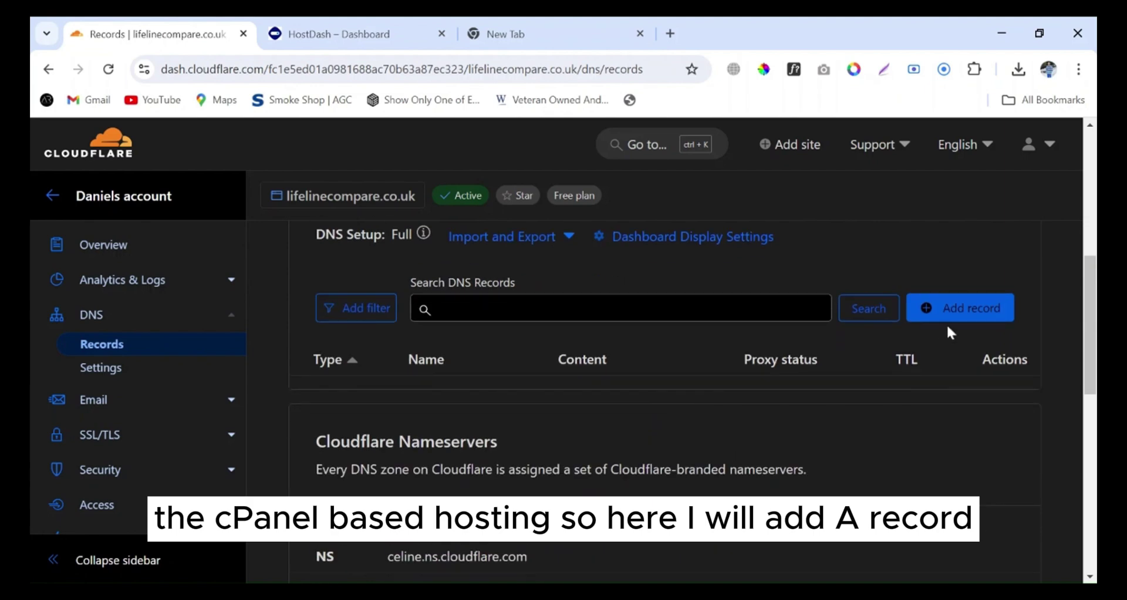
{"action": "left_click", "coordinate": [948, 320]}
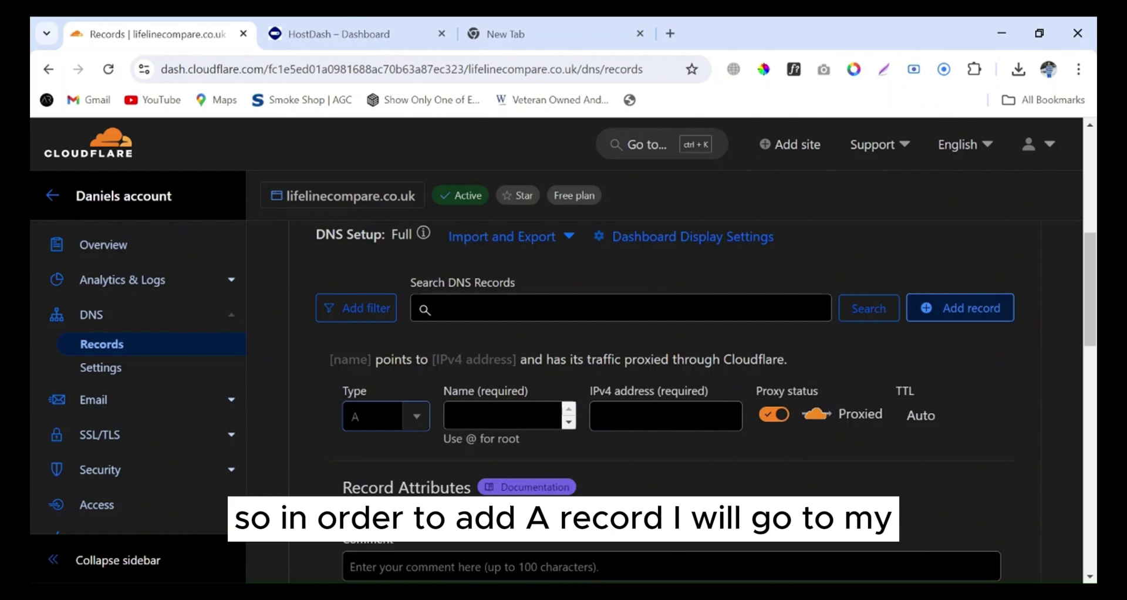
Switch to HostDash and log in to the control panel of the Lite hosting for lifelinecompare.co.uk
{"action": "left_click", "coordinate": [304, 42]}
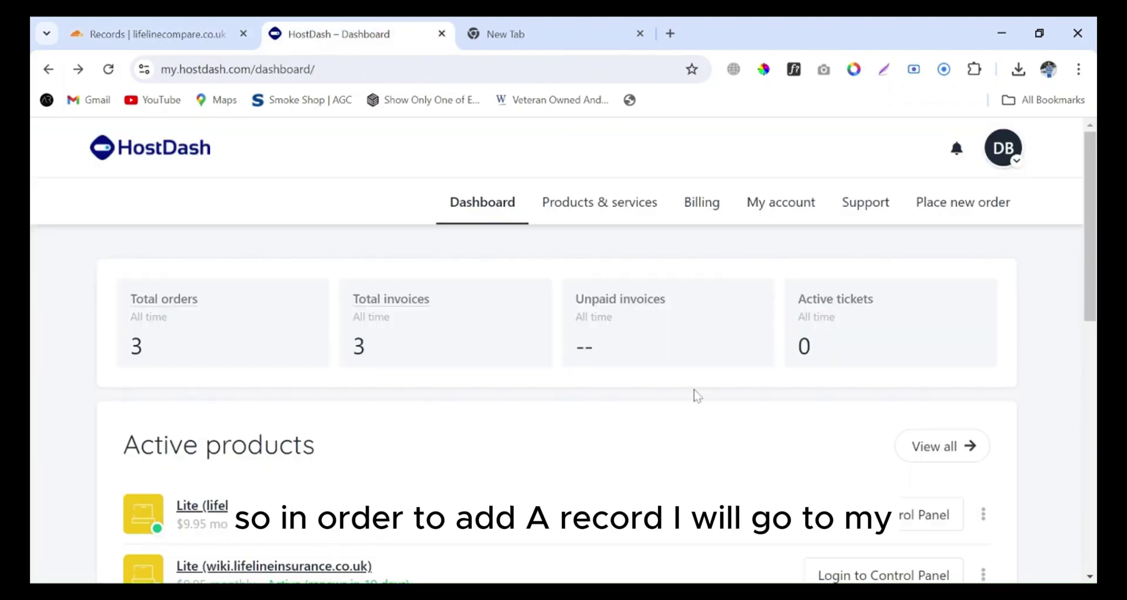
{"action": "scroll", "coordinate": [678, 416], "scroll_direction": "down", "scroll_amount": 2}
{"action": "scroll", "coordinate": [678, 416], "scroll_direction": "down", "scroll_amount": 1}
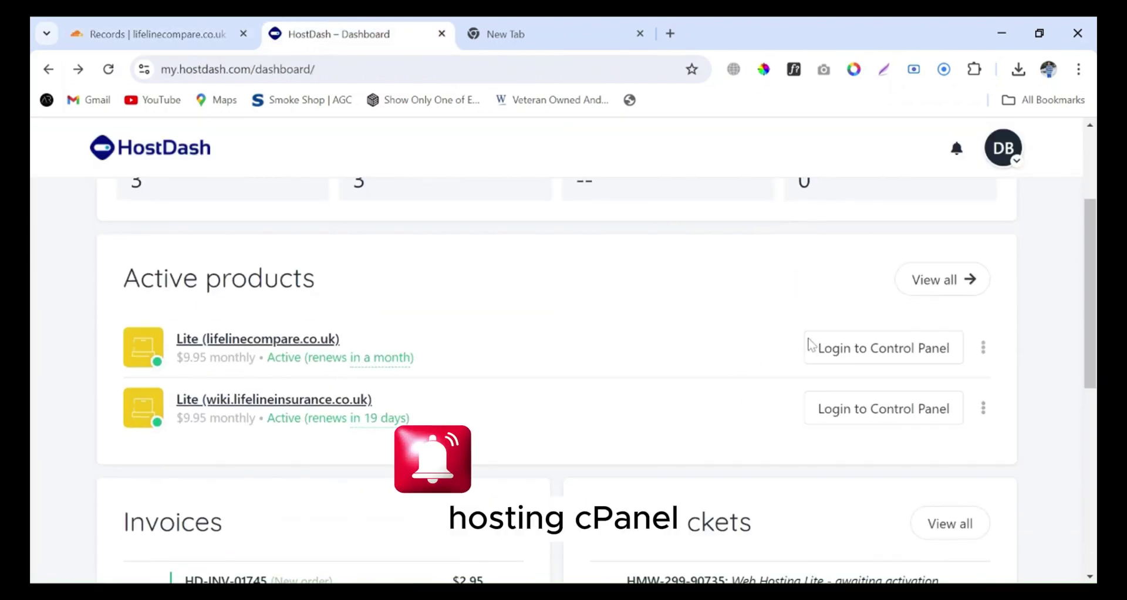
{"action": "left_click", "coordinate": [852, 361]}
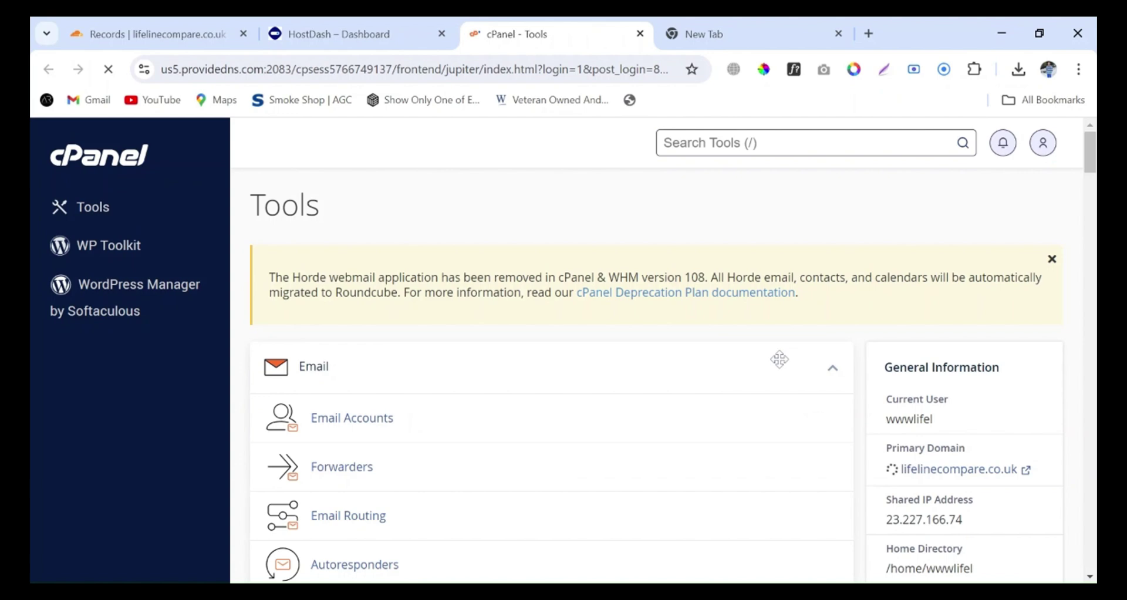
Copy the hosting's shared IP address, 23.227.166.74, from cPanel's general information
{"action": "scroll", "coordinate": [916, 364], "scroll_direction": "down", "scroll_amount": 3}
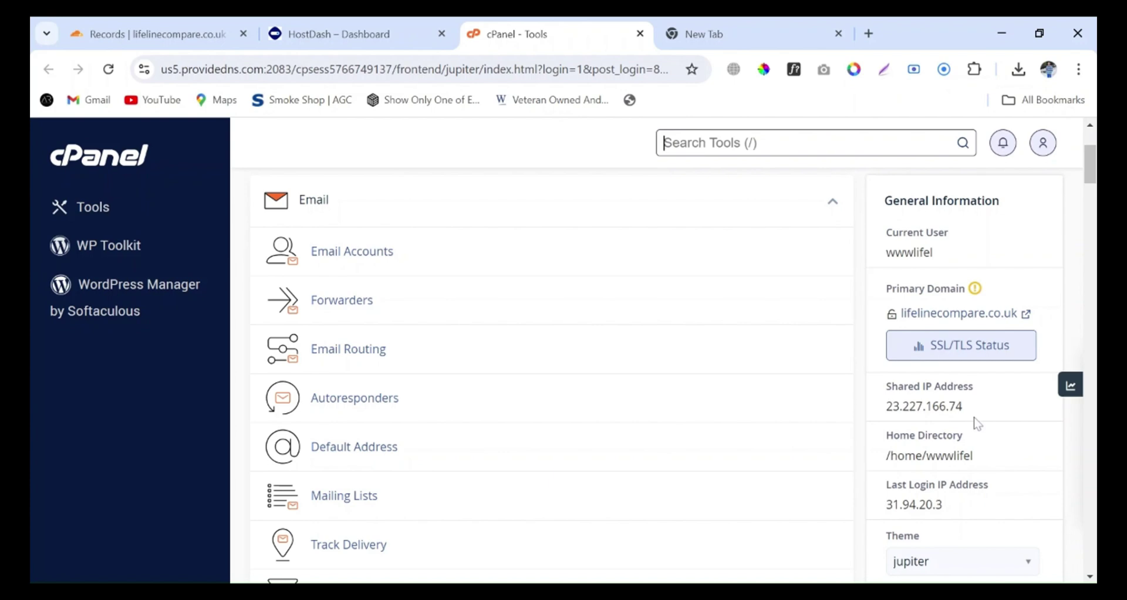
{"action": "left_click_drag", "start_coordinate": [971, 408], "coordinate": [883, 406]}
{"action": "key", "text": "ctrl+c"}
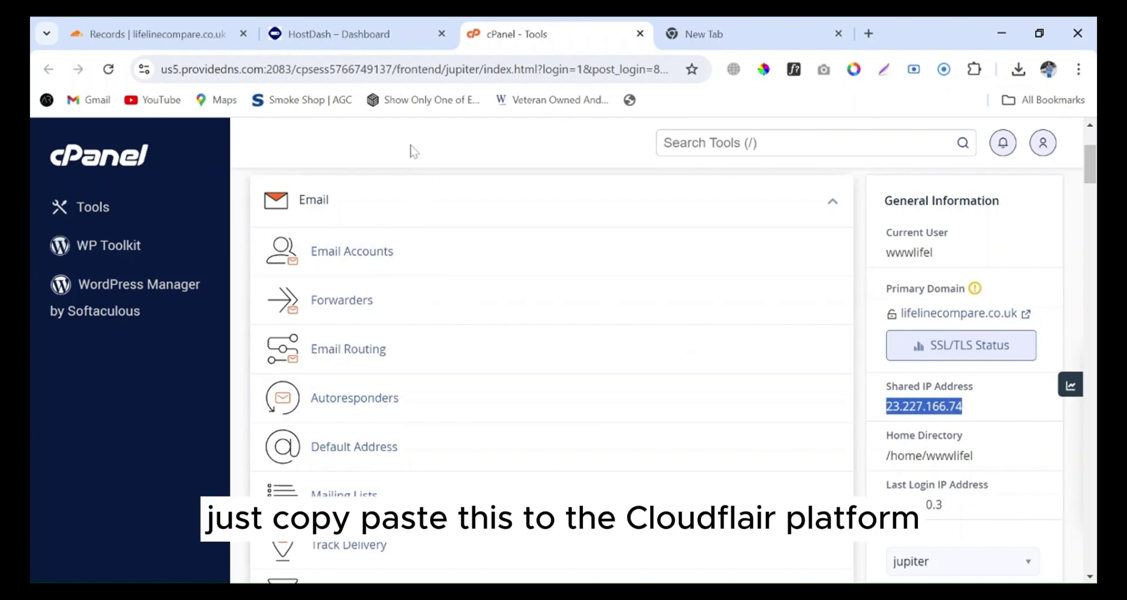
Return to Cloudflare and set the new A record's name to @ and its IPv4 address to 23.227.166.74
{"action": "left_click", "coordinate": [339, 34]}
{"action": "left_click", "coordinate": [194, 34]}
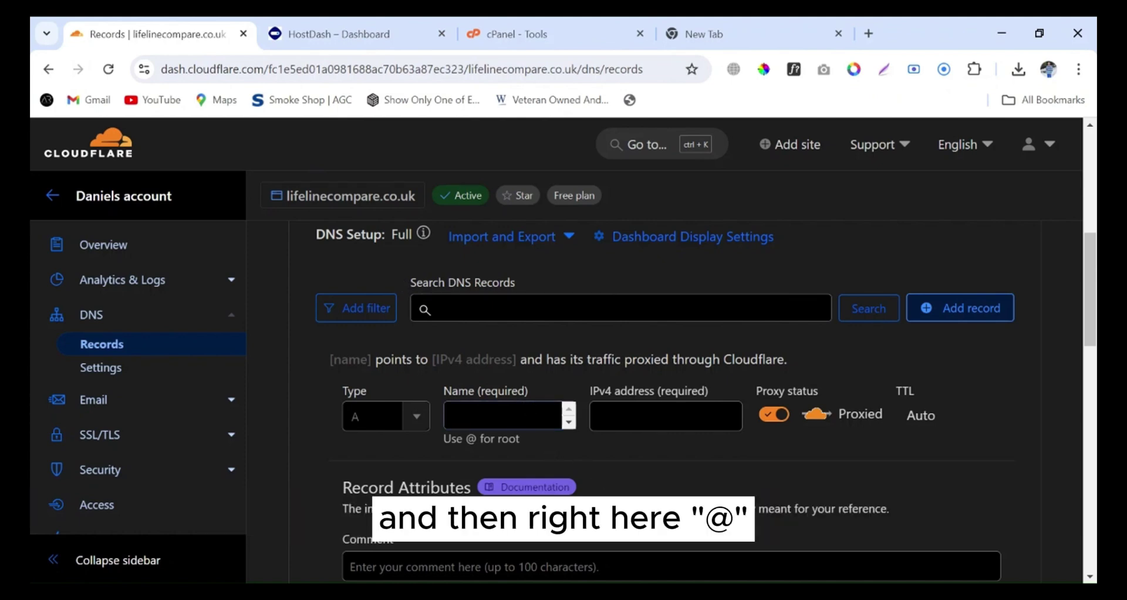
{"action": "left_click", "coordinate": [502, 416]}
{"action": "type", "text": "@"}
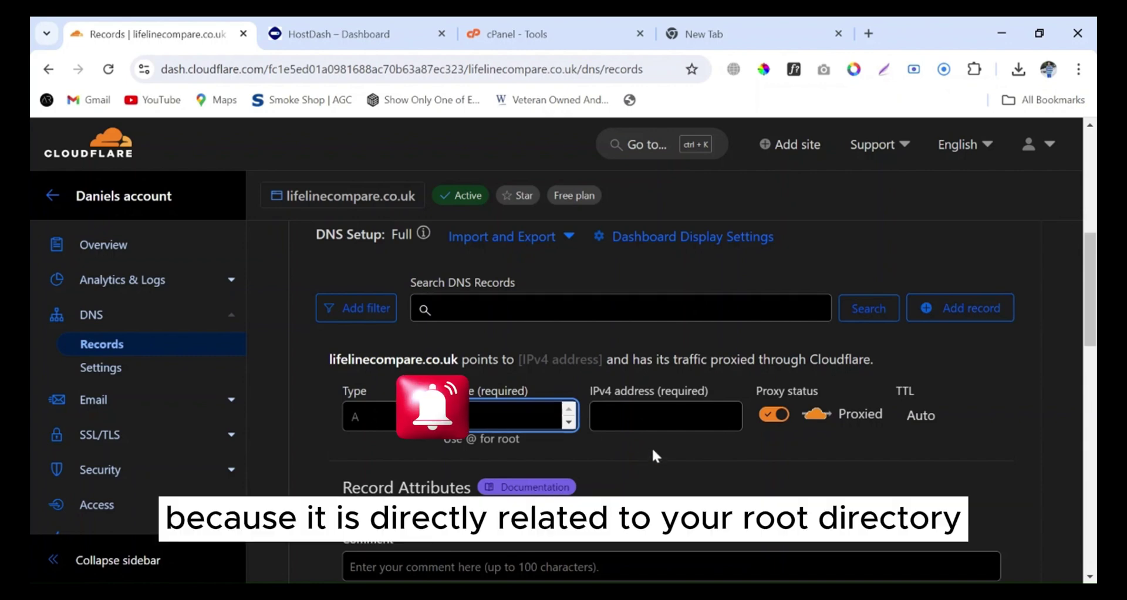
{"action": "left_click", "coordinate": [650, 418]}
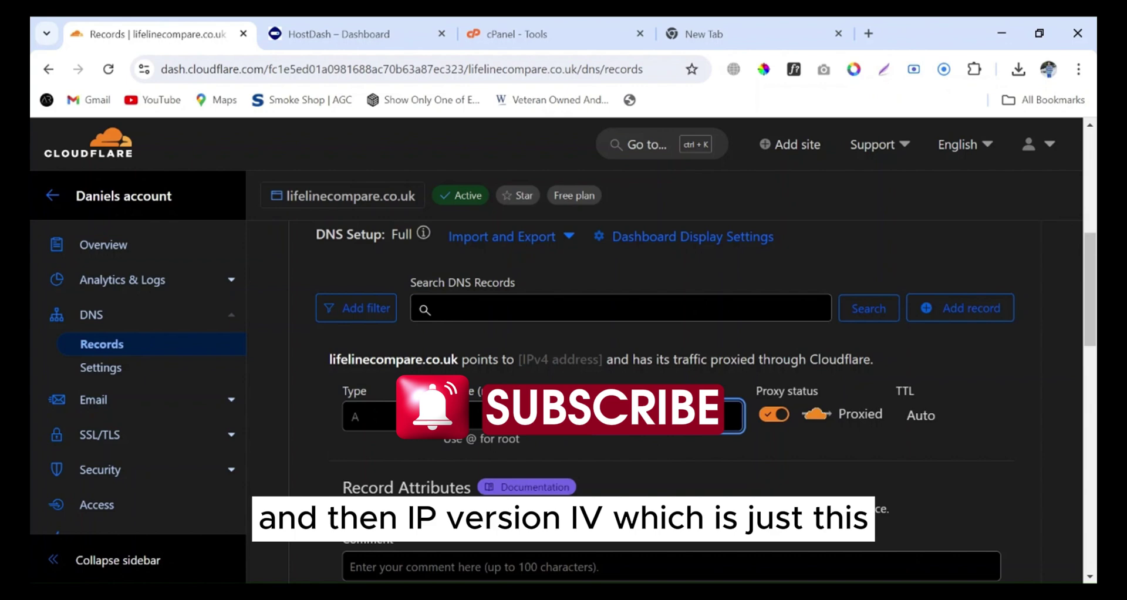
{"action": "key", "text": "ctrl+v"}
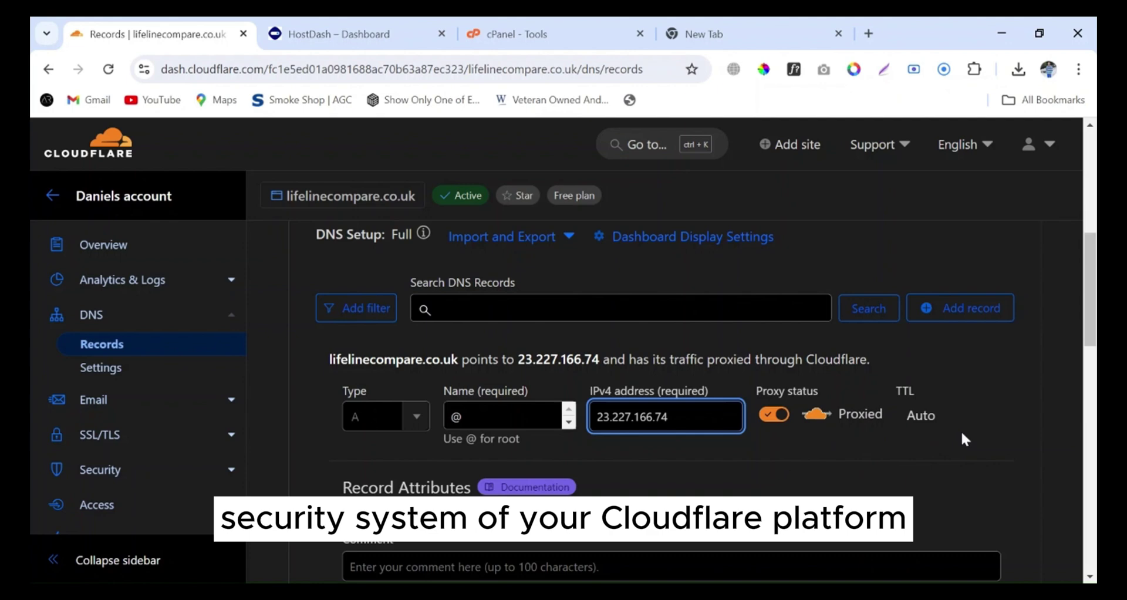
Save the new A record and review its entry in the DNS records list
{"action": "scroll", "coordinate": [834, 397], "scroll_direction": "down", "scroll_amount": 2}
{"action": "scroll", "coordinate": [987, 456], "scroll_direction": "down", "scroll_amount": 2}
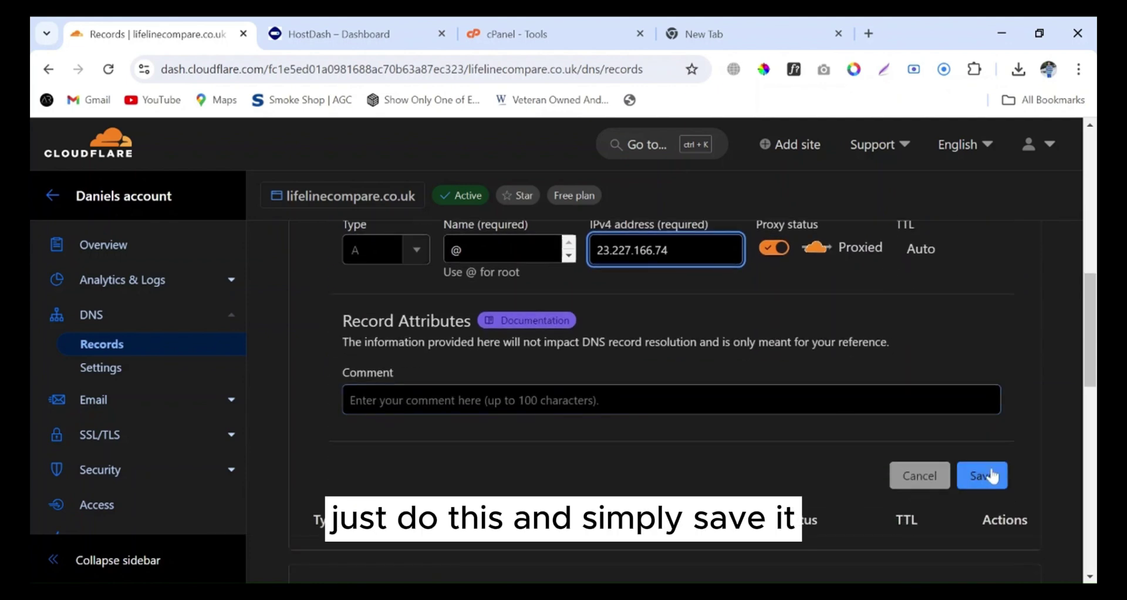
{"action": "left_click", "coordinate": [992, 477]}
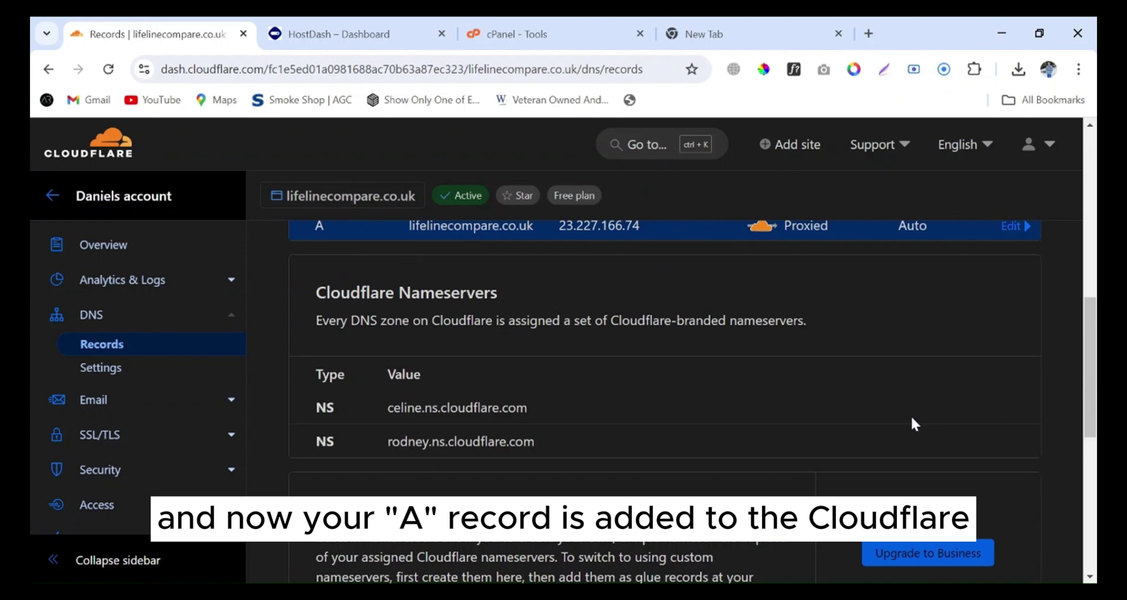
{"action": "scroll", "coordinate": [912, 419], "scroll_direction": "up", "scroll_amount": 2}
{"action": "scroll", "coordinate": [912, 419], "scroll_direction": "up", "scroll_amount": 2}
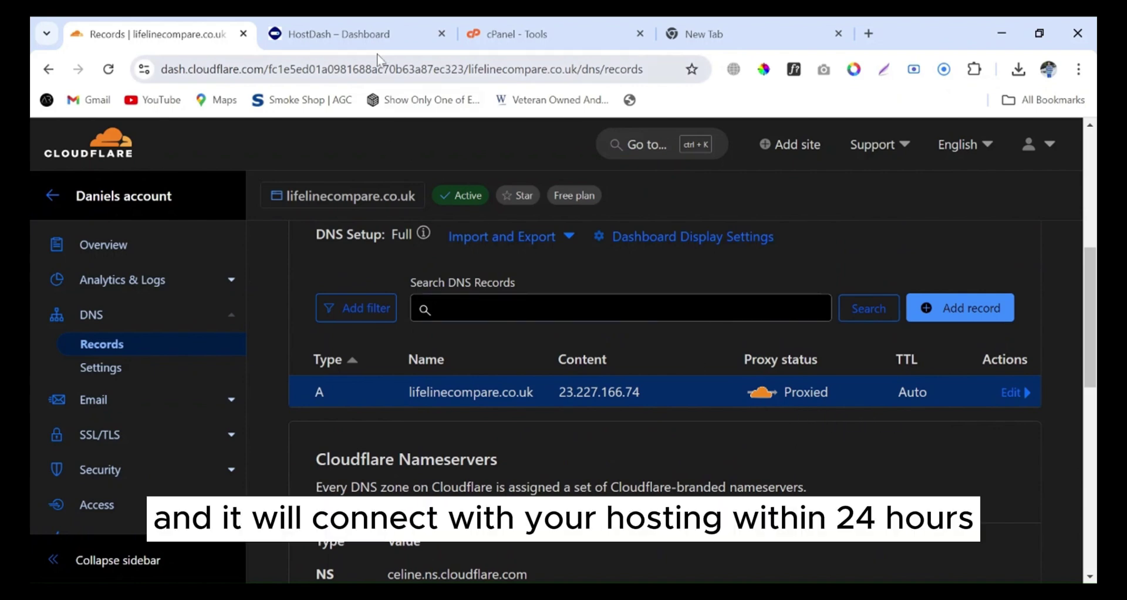
{"action": "left_click", "coordinate": [364, 34]}
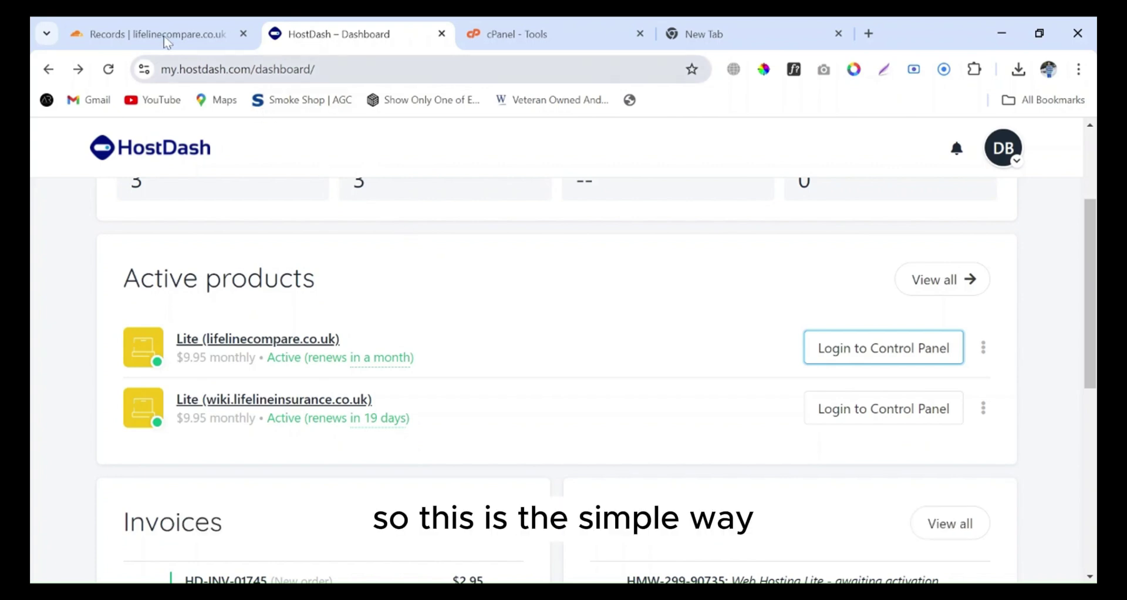
{"action": "left_click", "coordinate": [205, 36]}
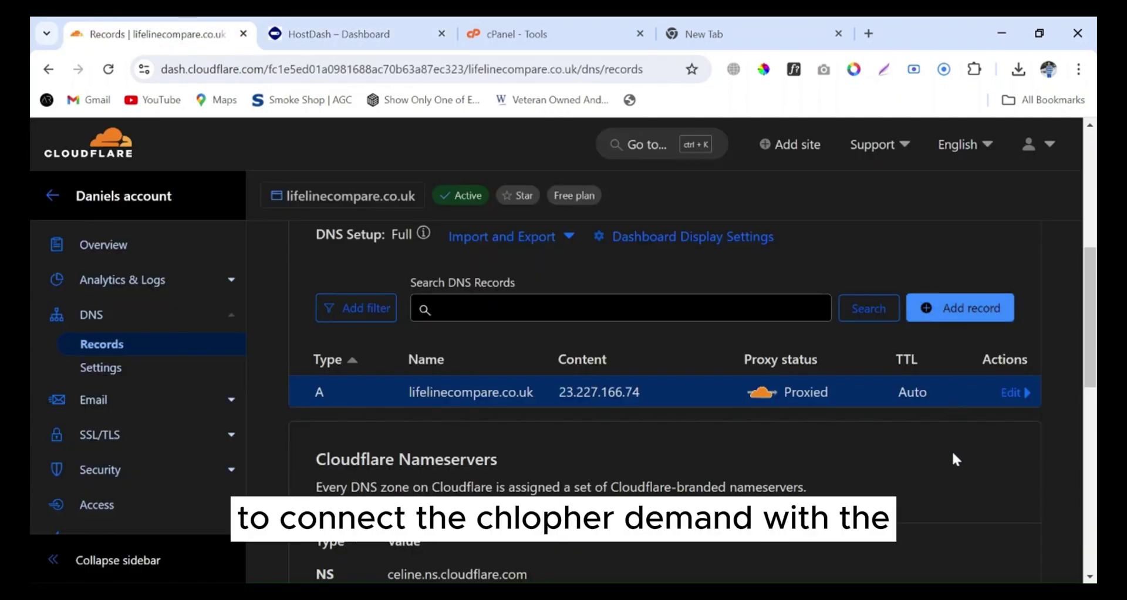